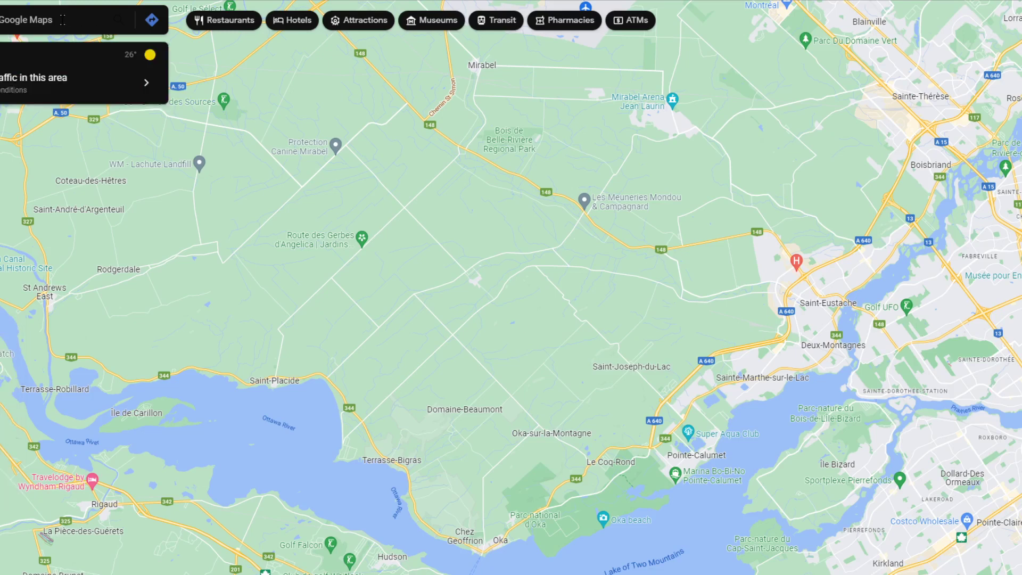
- Paste 'RANG SAINT-ÉTIENNE' into the place search and remove the trailing comma
type("RANG SAINT-ÉTIENNE")
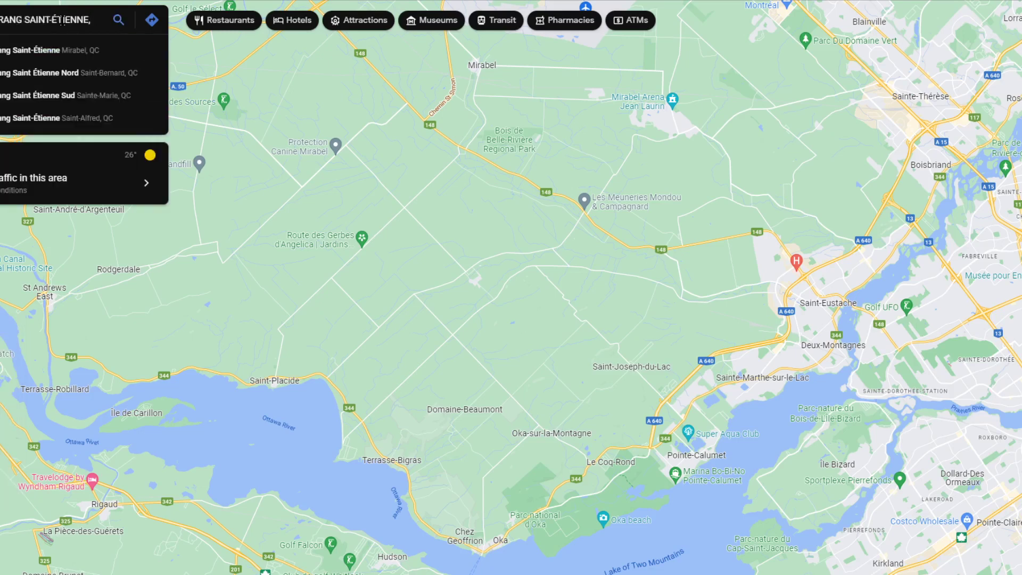
key("BackSpace")
- Search for the road, switch to satellite imagery and zoom in around the pin
left_click(117, 21)
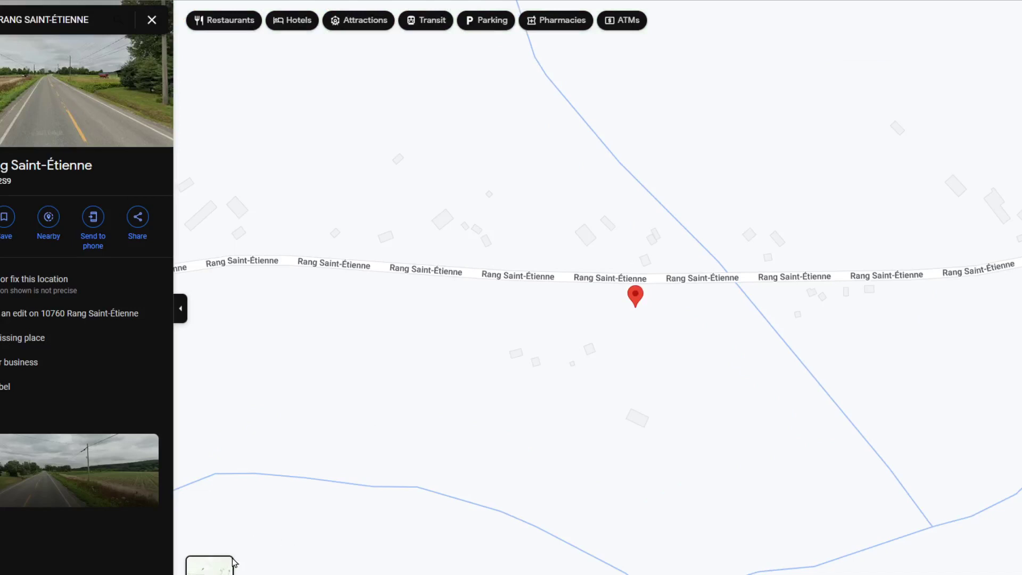
left_click(209, 565)
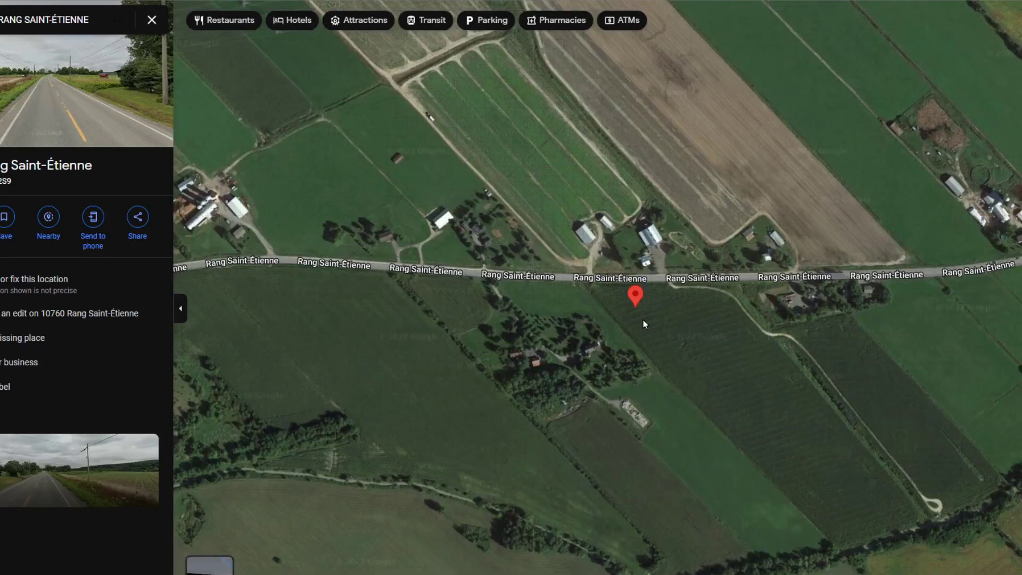
left_click_drag(631, 318, 569, 324)
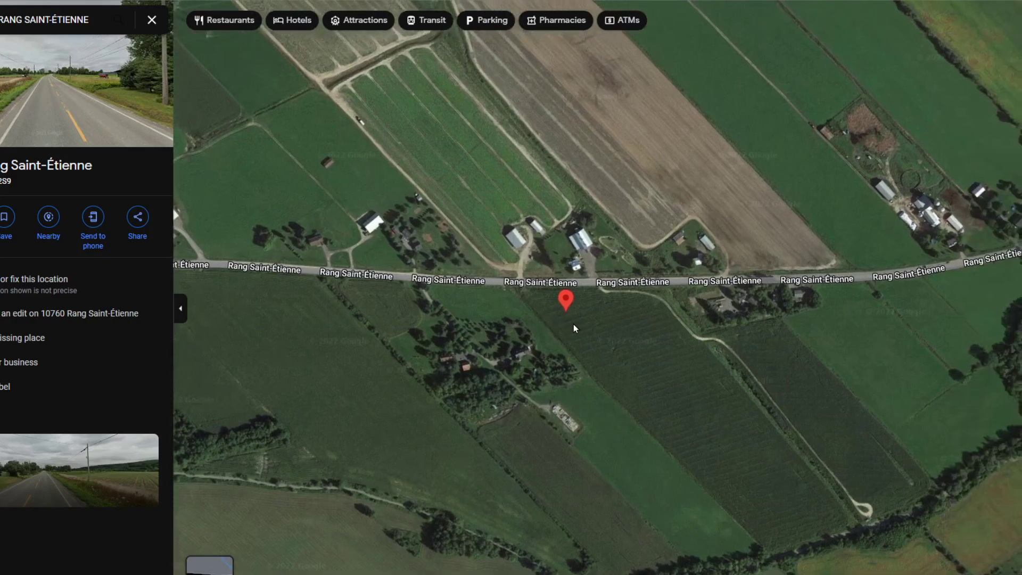
scroll(634, 297, "up", 2)
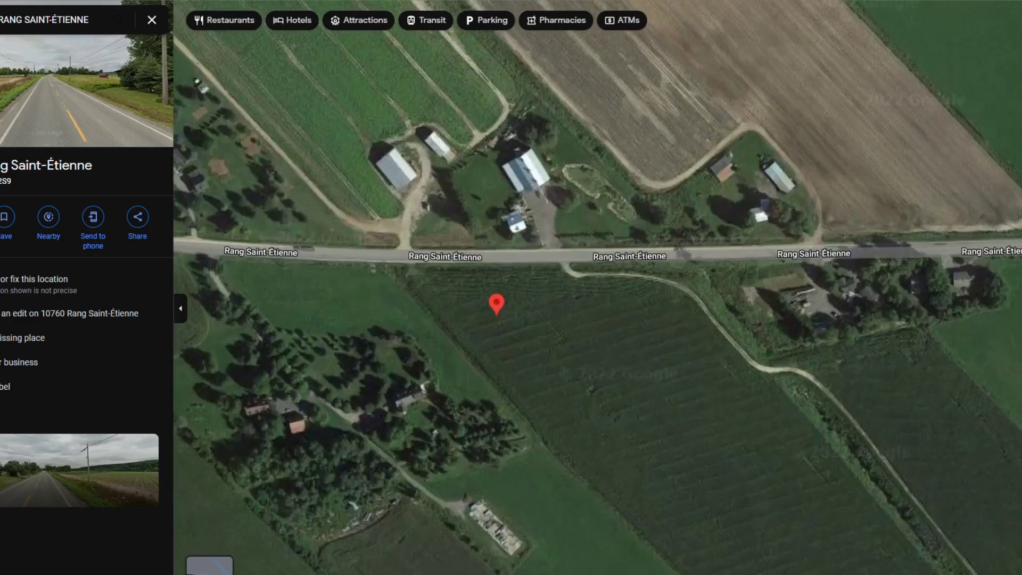
left_click_drag(521, 321, 558, 336)
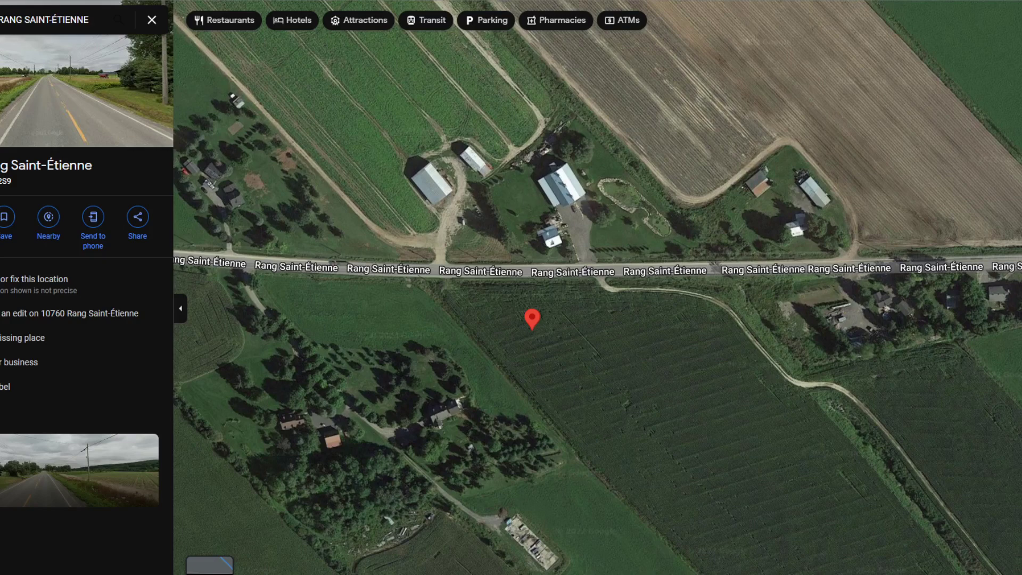
key("plus")
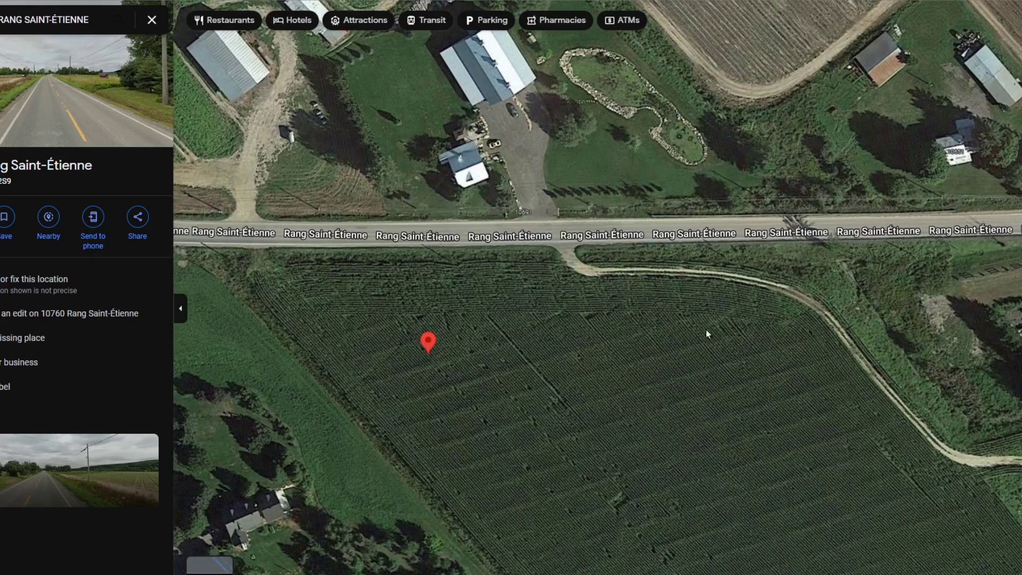
- Pan to the cluster of houses east of the pin and drop into Street View beside them
left_click_drag(959, 334, 398, 372)
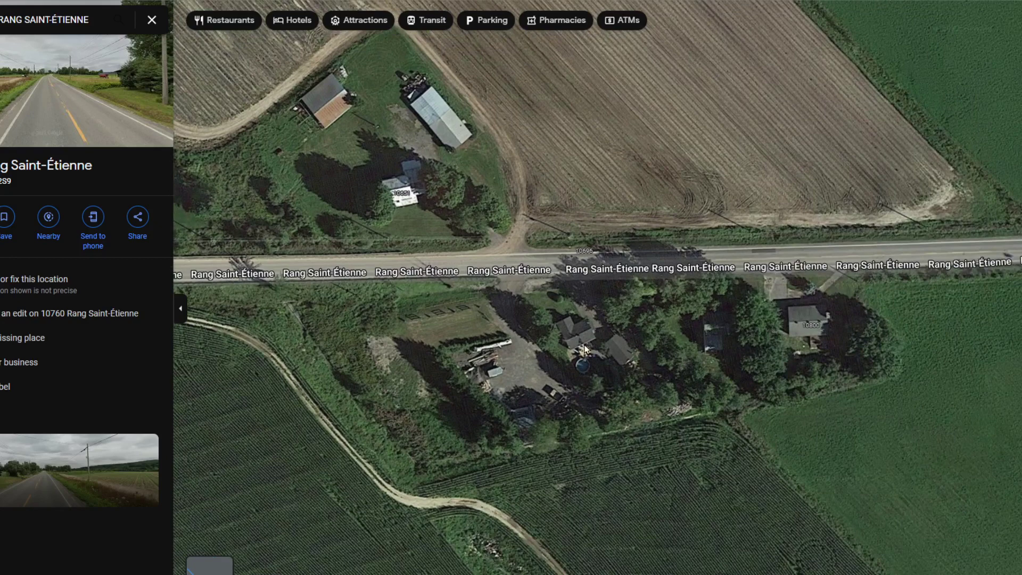
left_click_drag(615, 347, 633, 320)
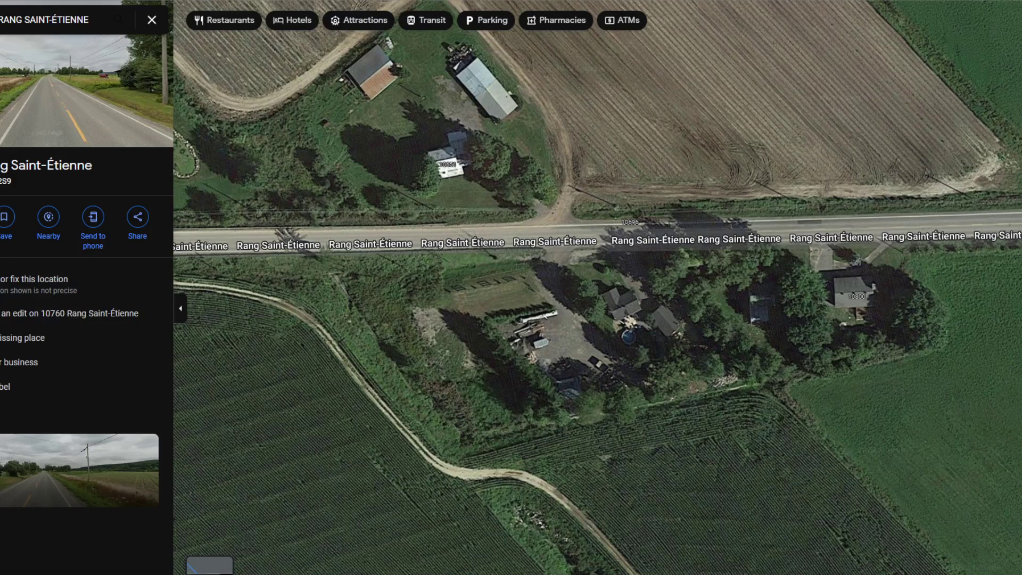
left_click_drag(812, 394, 604, 233)
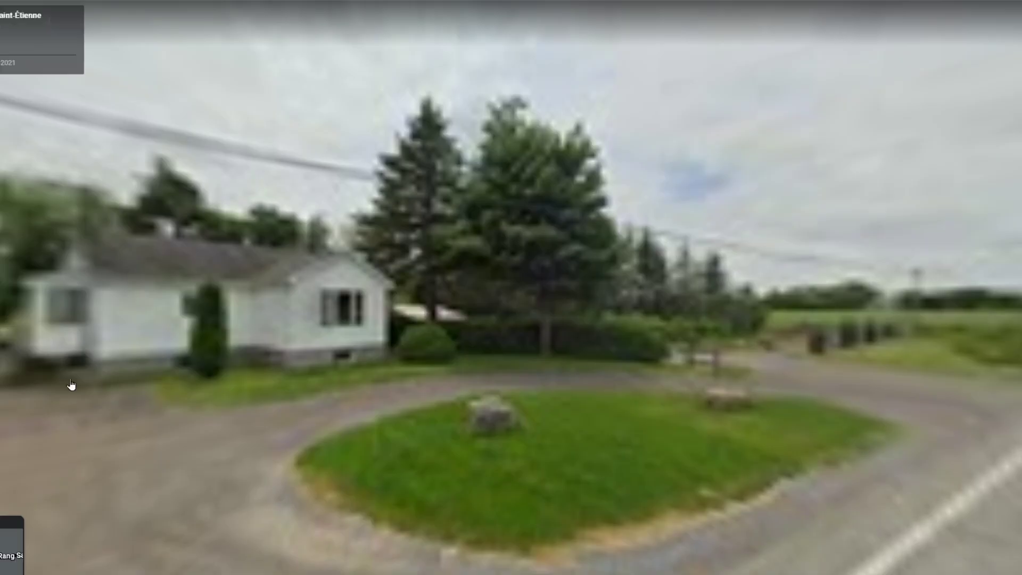
- Move along Rang Saint-Étienne in Street View into the house's driveway
left_click(515, 354)
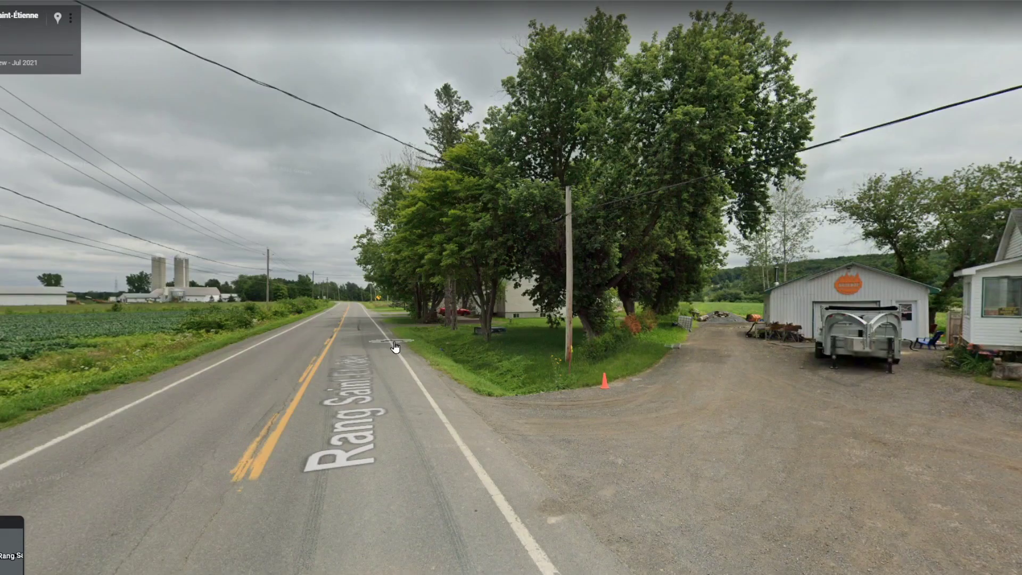
left_click(394, 347)
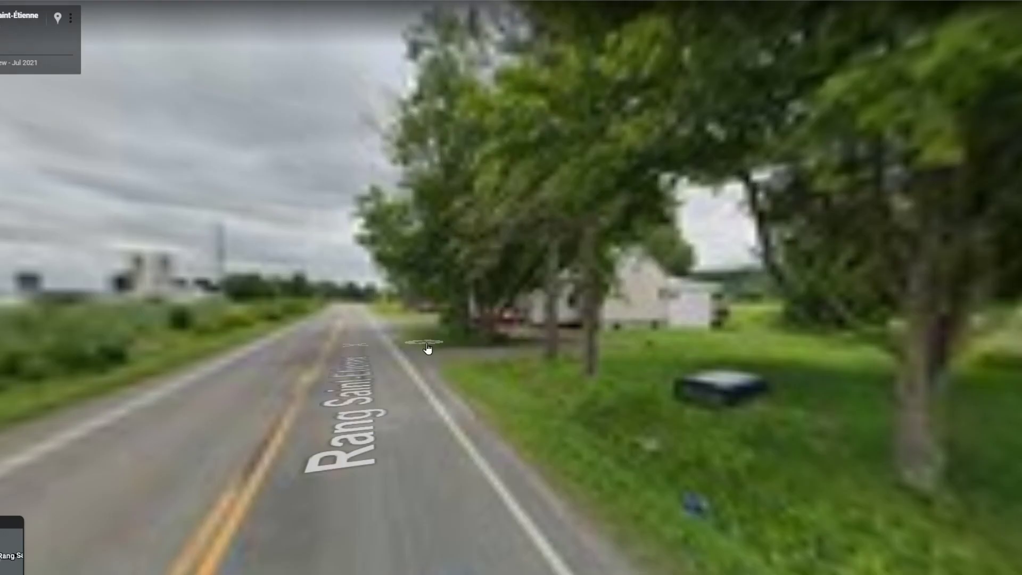
left_click(418, 346)
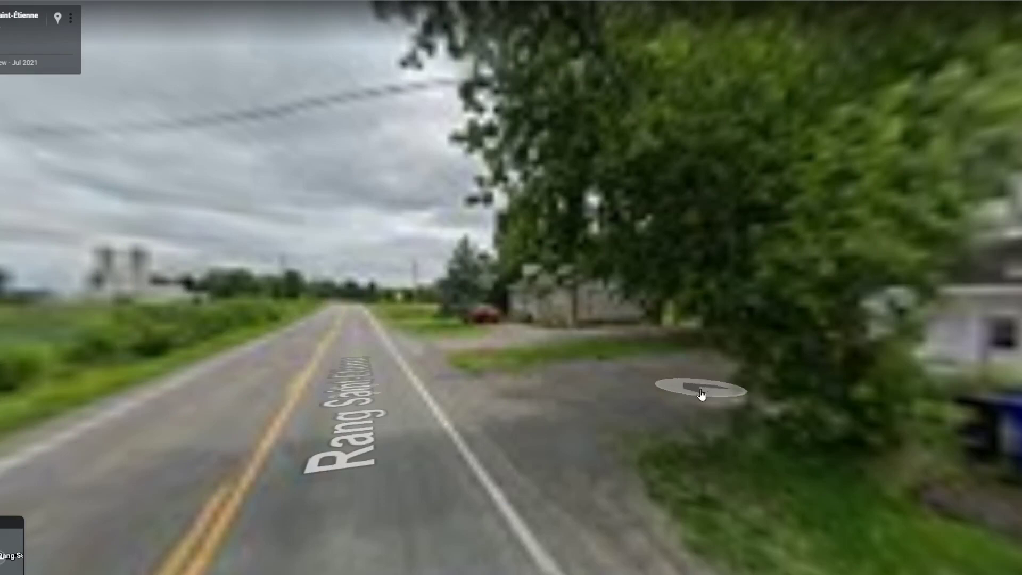
left_click(701, 395)
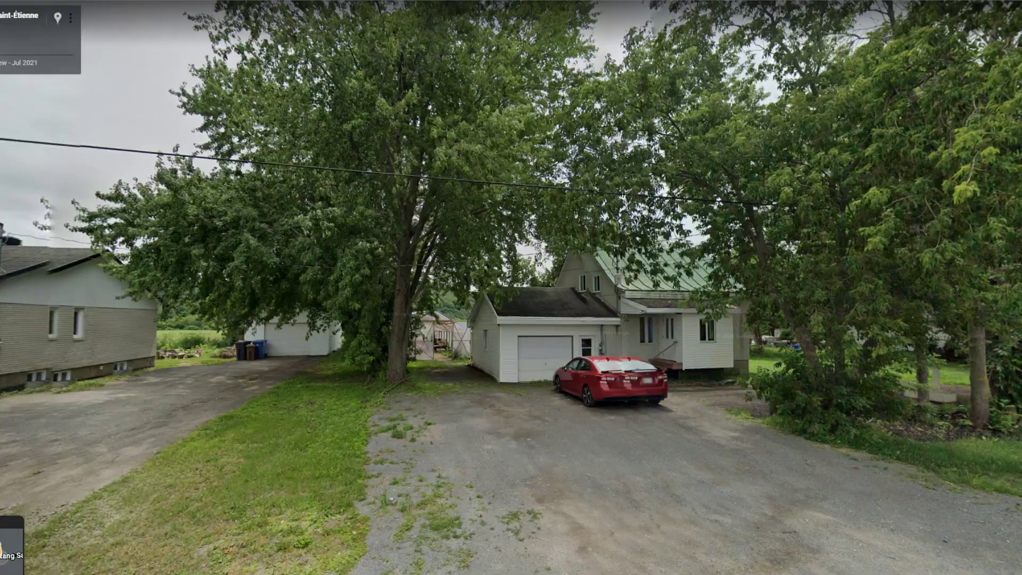
- Zoom in on the house number, then zoom out back to the satellite map
scroll(646, 335, "up", 5)
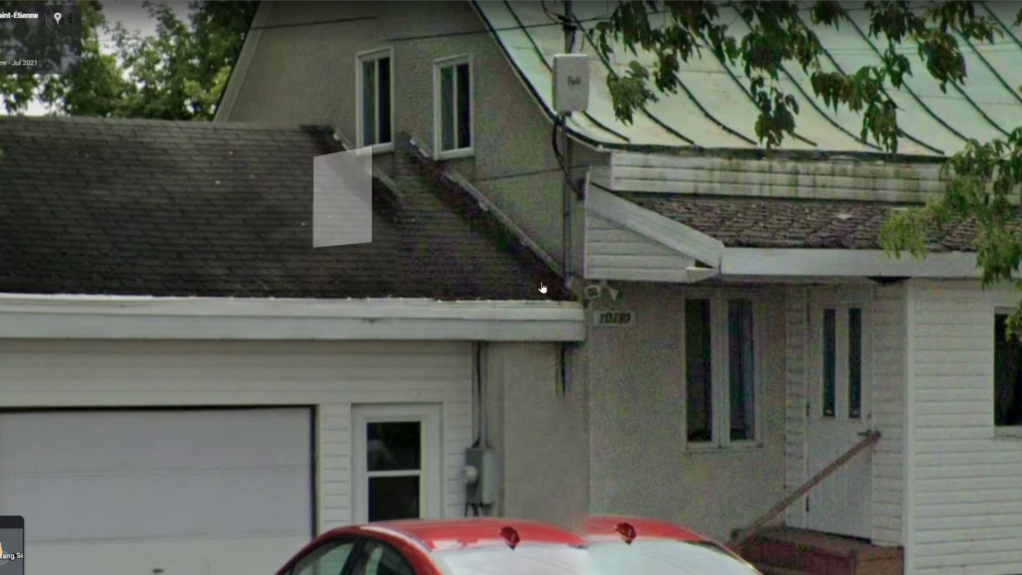
scroll(511, 287, "down", 3)
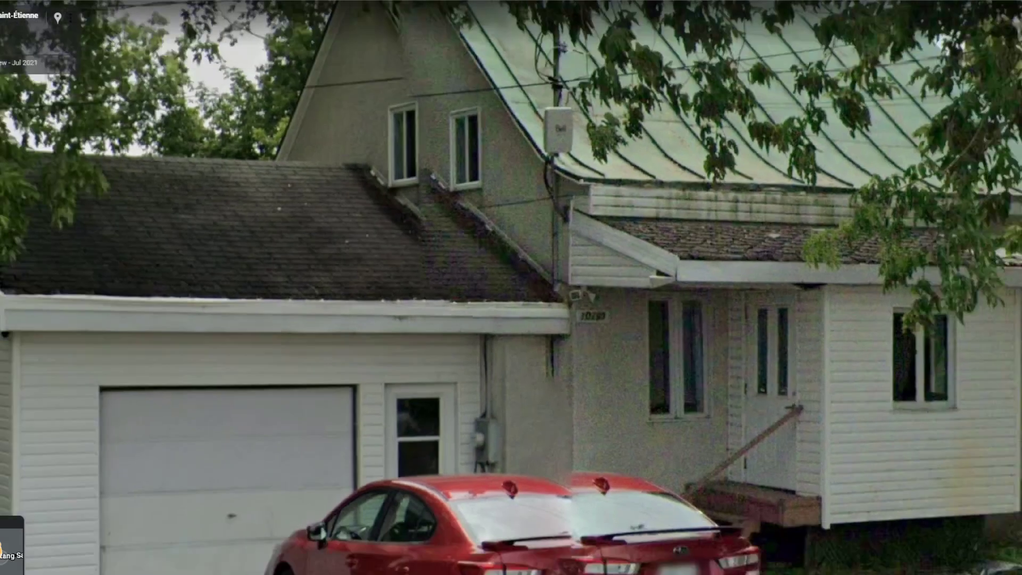
scroll(511, 287, "down", 3)
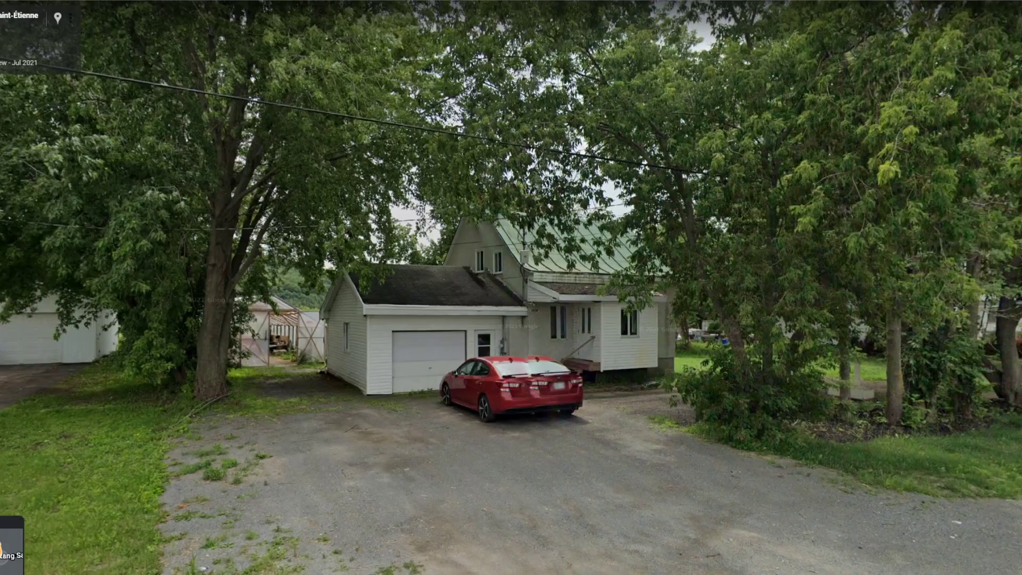
scroll(511, 287, "down", 3)
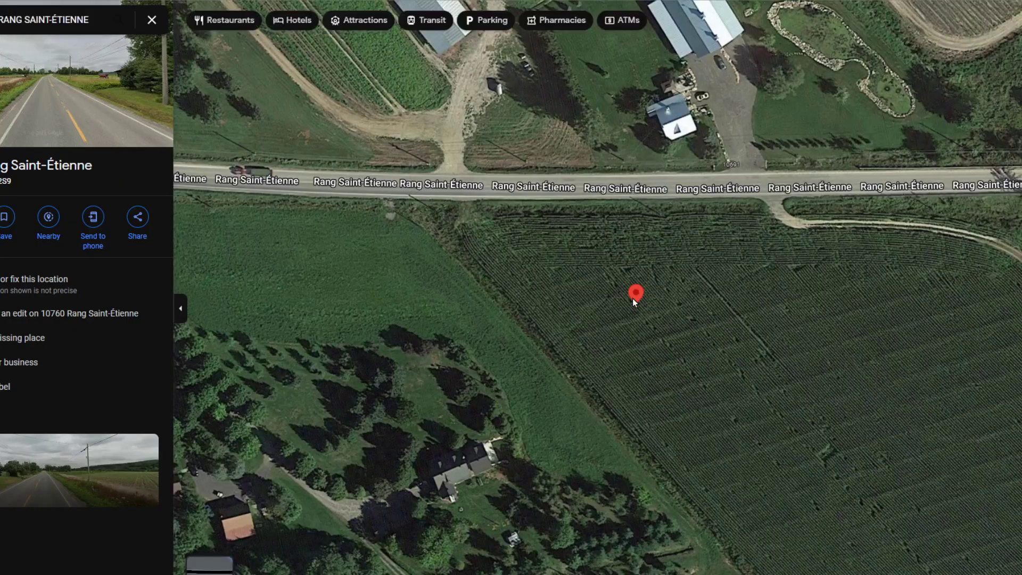
left_click_drag(852, 317, 604, 311)
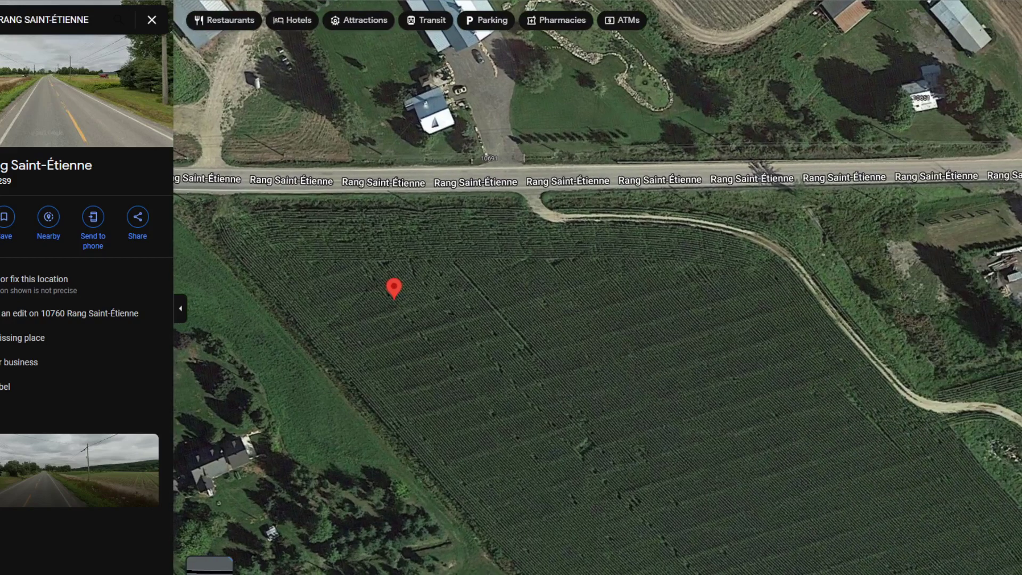
left_click(1, 314)
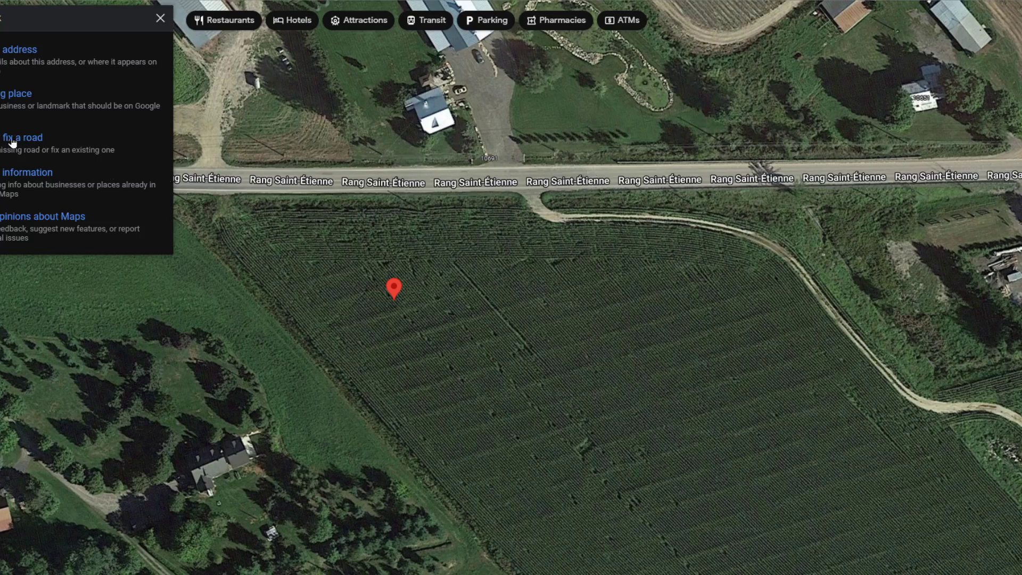
- Open the Fix an address form and scroll down to its map preview
left_click(9, 53)
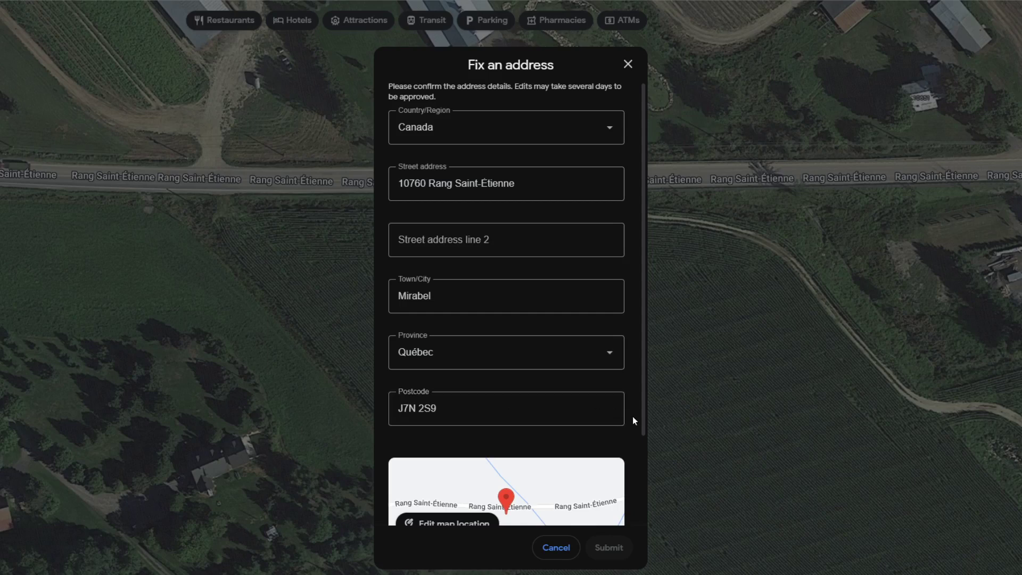
scroll(643, 428, "down", 2)
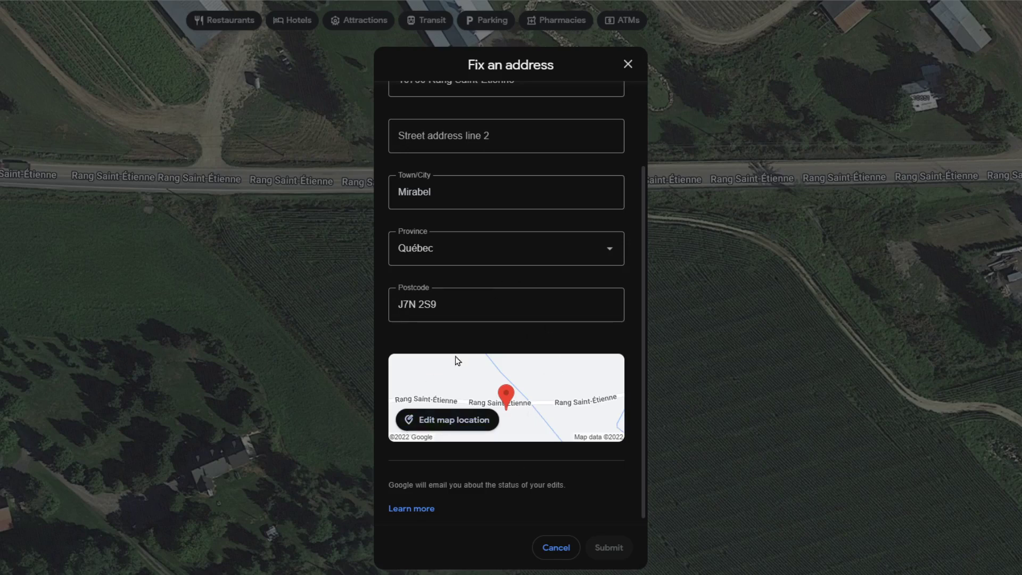
- In the satellite location editor, place the pin on the house roof and save it
left_click(436, 426)
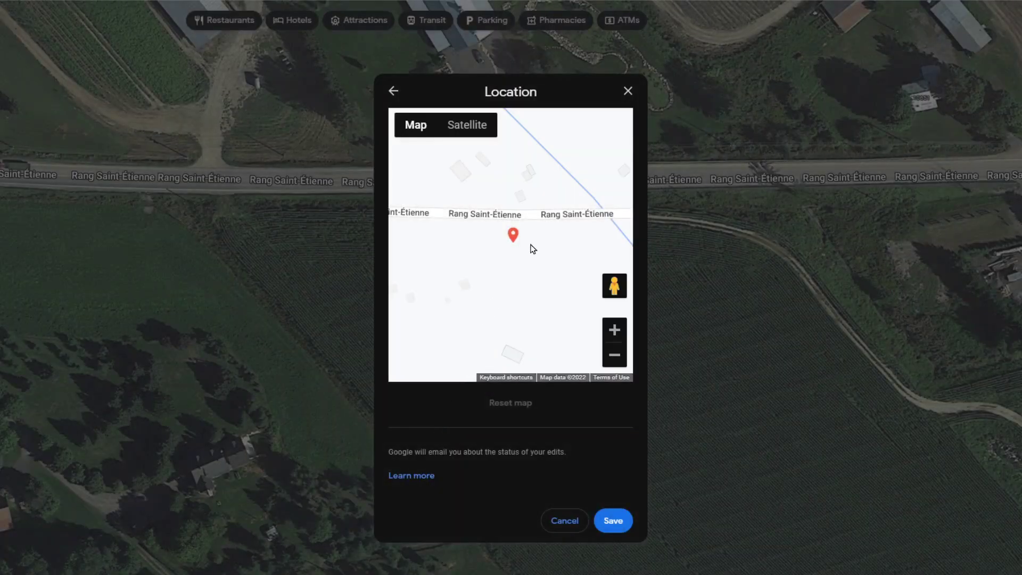
left_click_drag(534, 255, 505, 258)
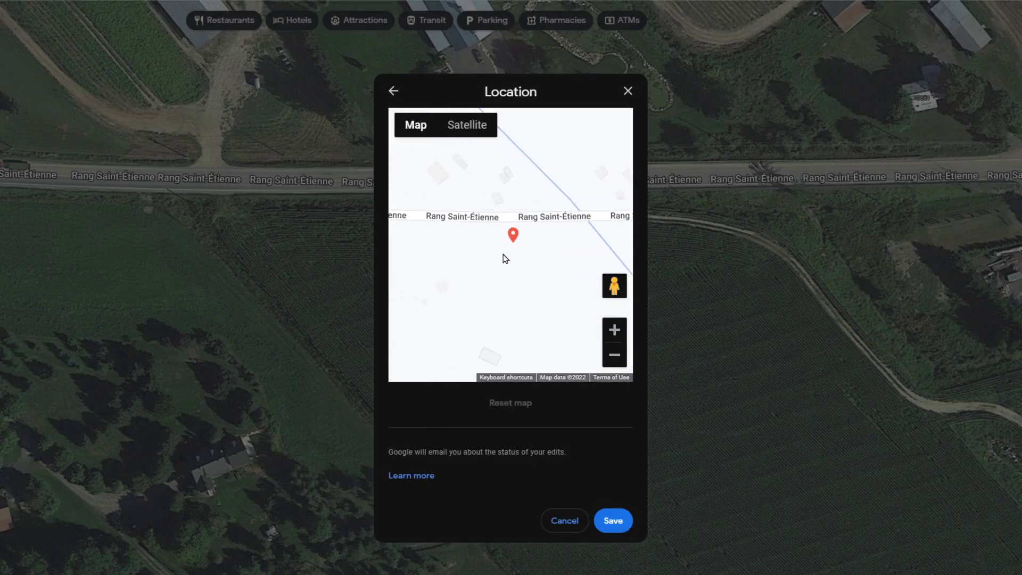
left_click(468, 127)
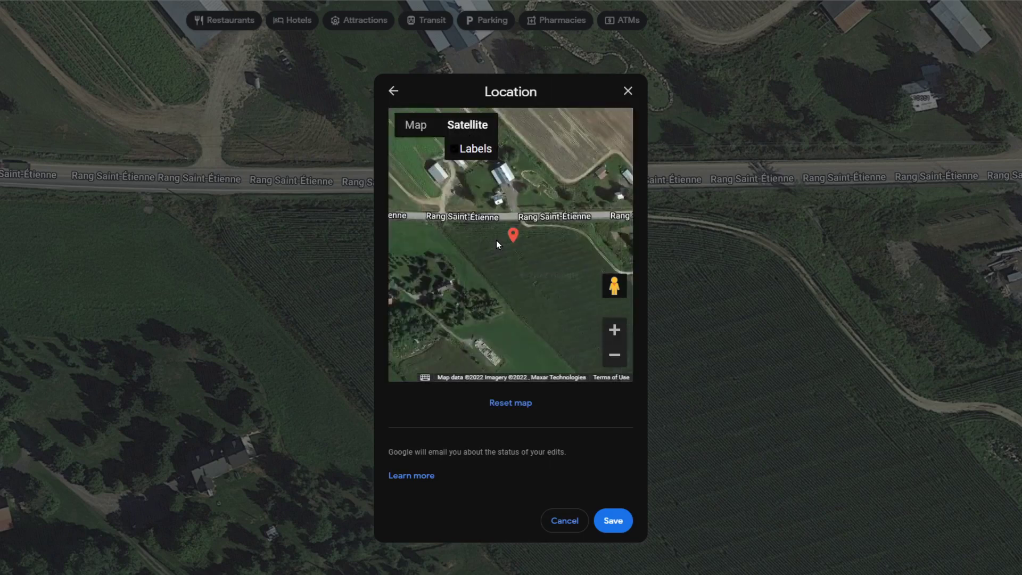
left_click_drag(579, 256, 433, 259)
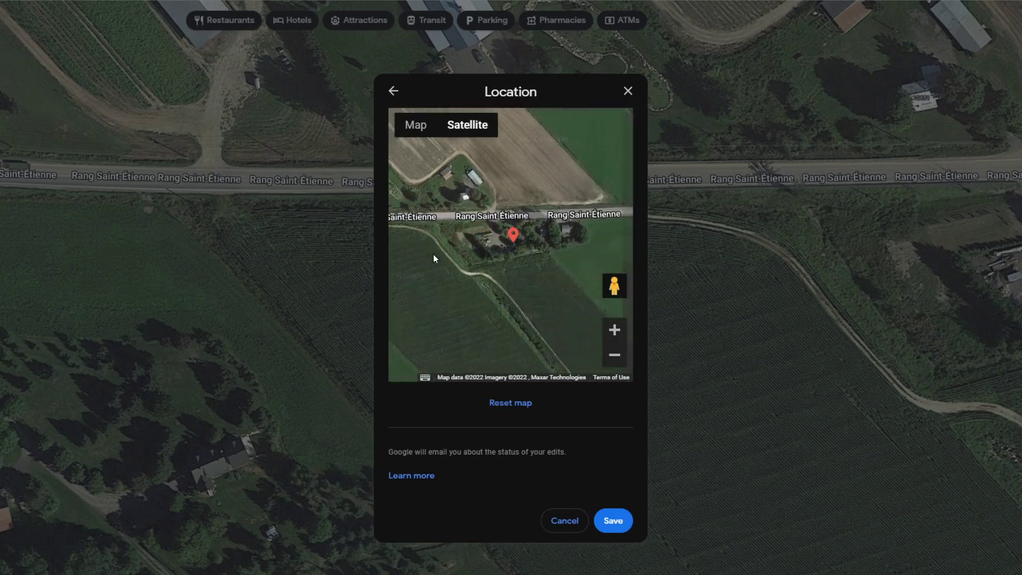
left_click(614, 330)
left_click(614, 330)
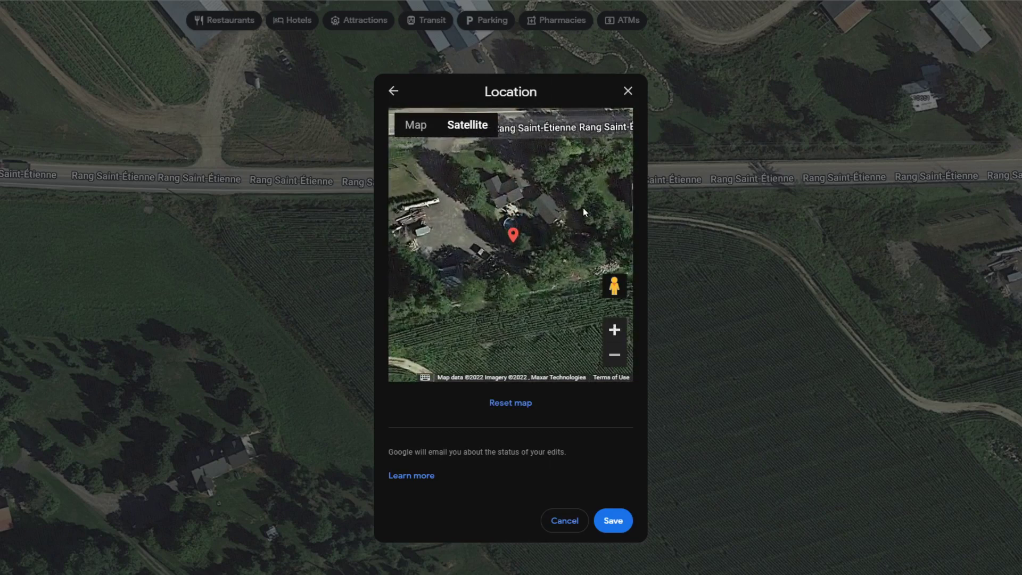
left_click_drag(583, 208, 570, 245)
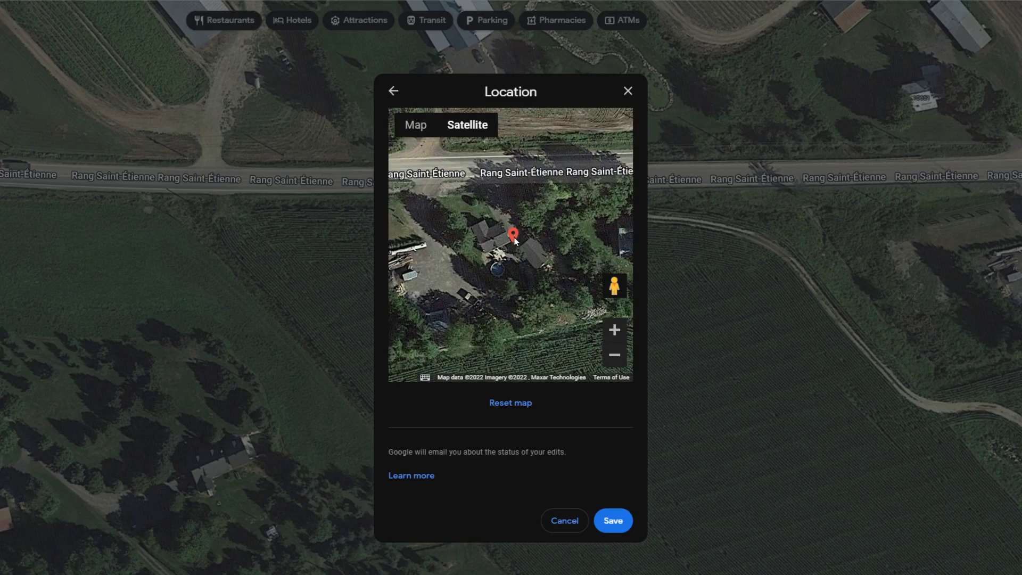
left_click(612, 330)
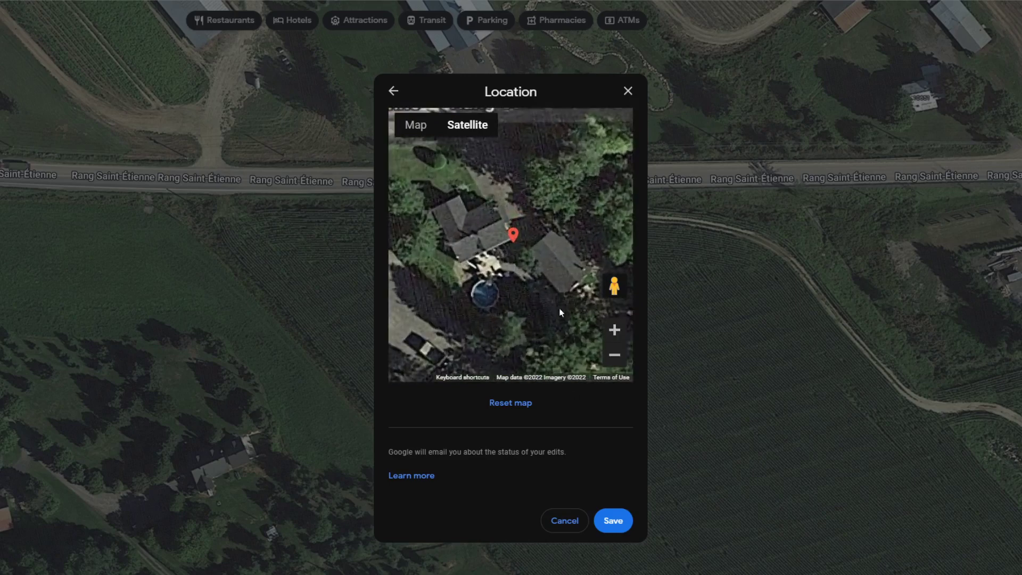
left_click_drag(533, 255, 568, 278)
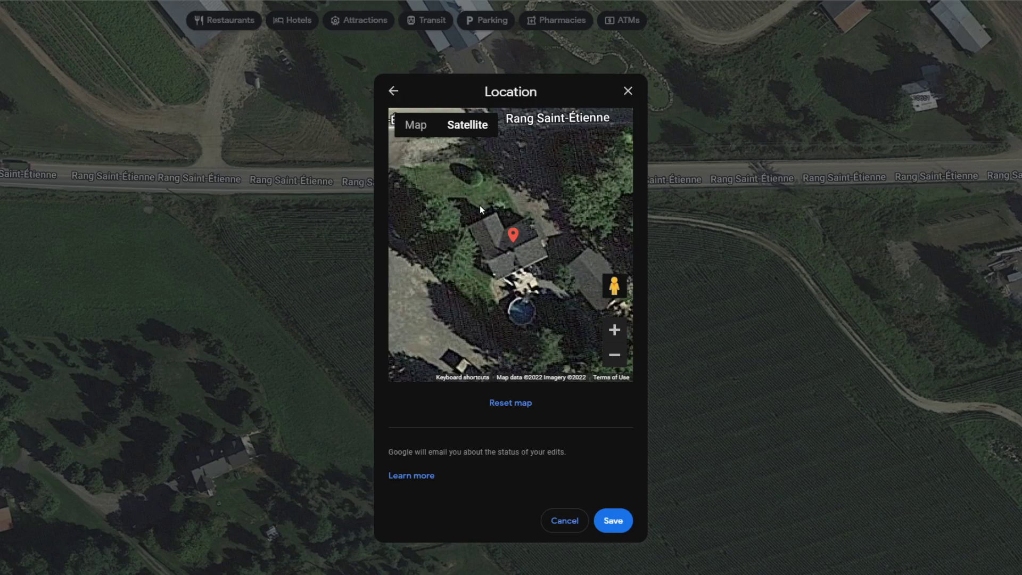
left_click(616, 524)
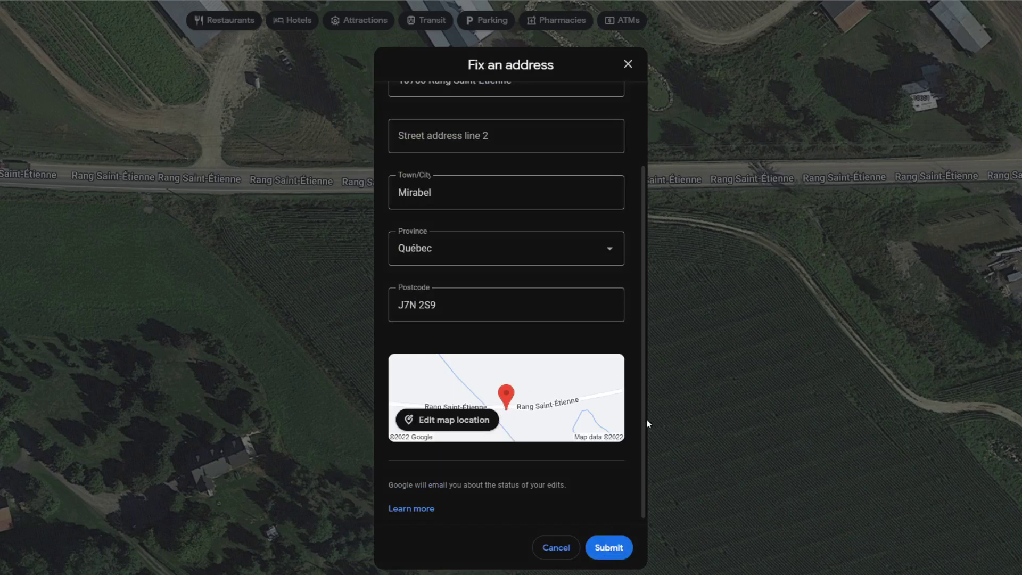
scroll(647, 254, "up", 2)
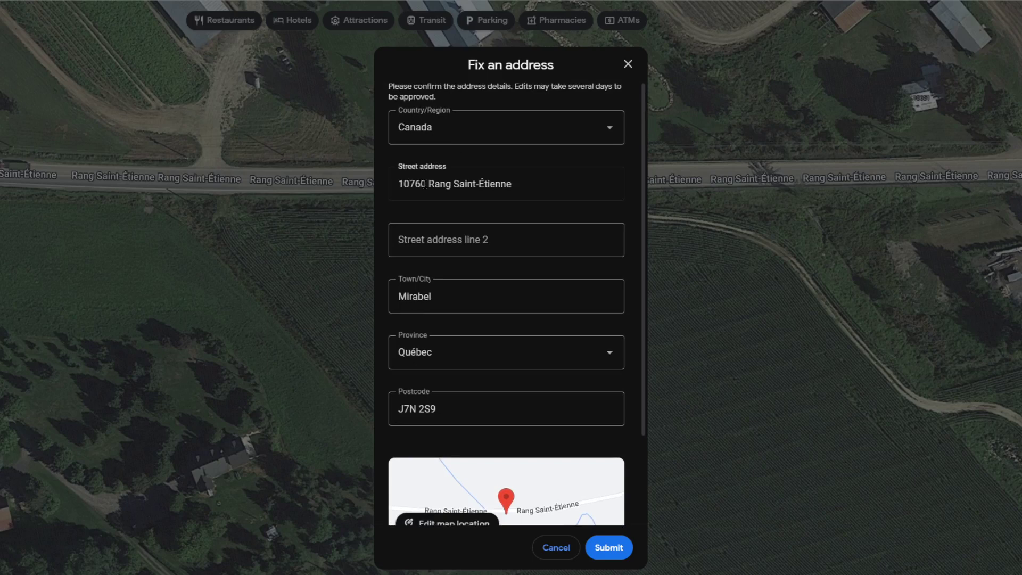
left_click_drag(644, 232, 640, 206)
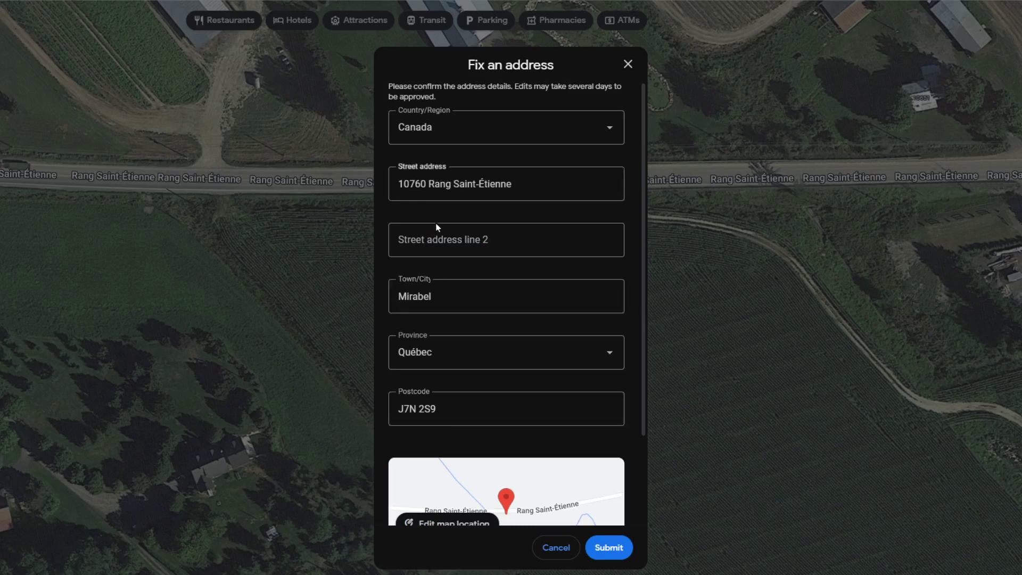
left_click(426, 181)
double_click(428, 181)
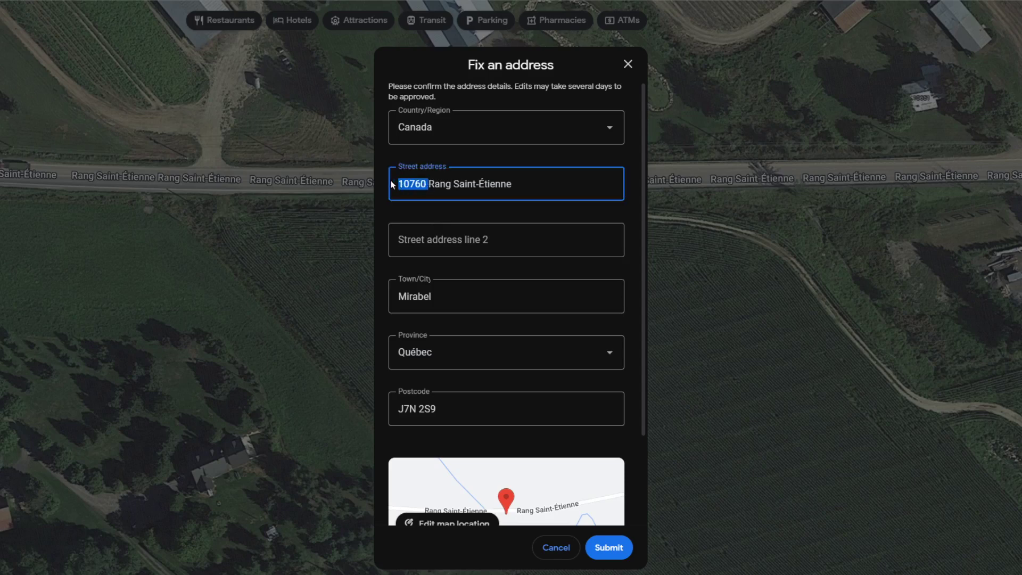
left_click(410, 183)
left_click(416, 184)
key("Left")
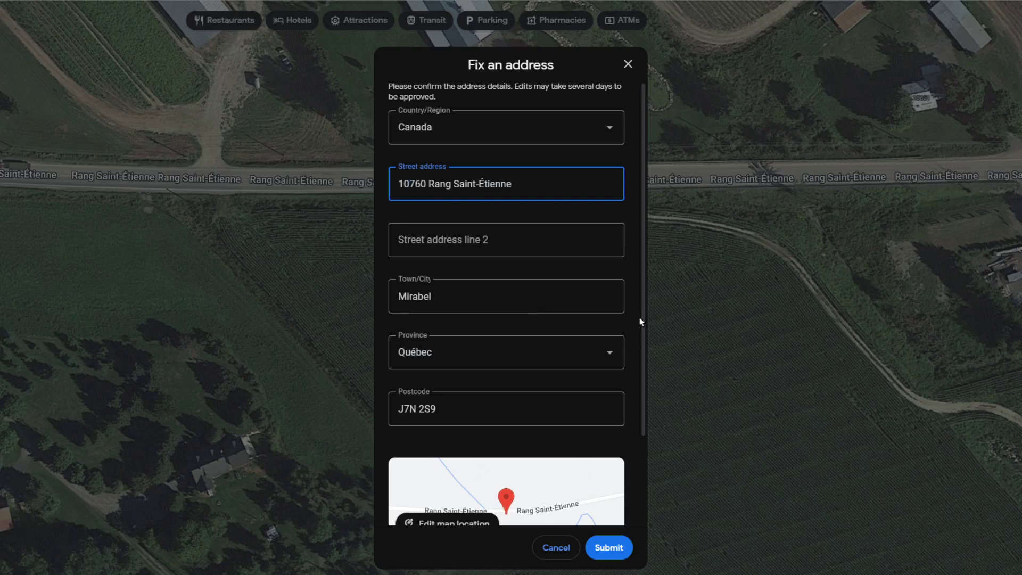
left_click_drag(643, 309, 641, 385)
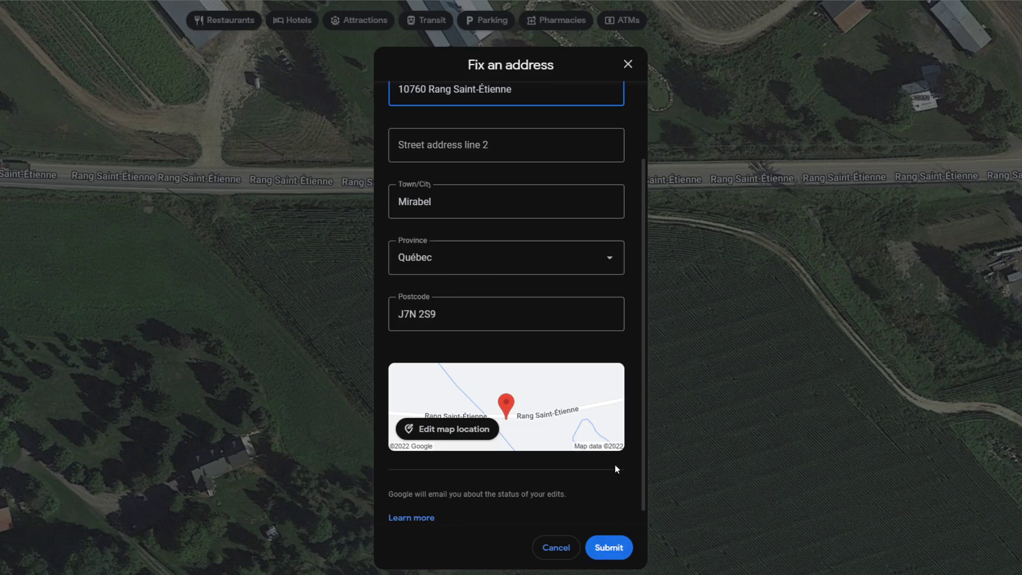
- Submit the address fix with the corrected pin for review
left_click(605, 550)
left_click(609, 548)
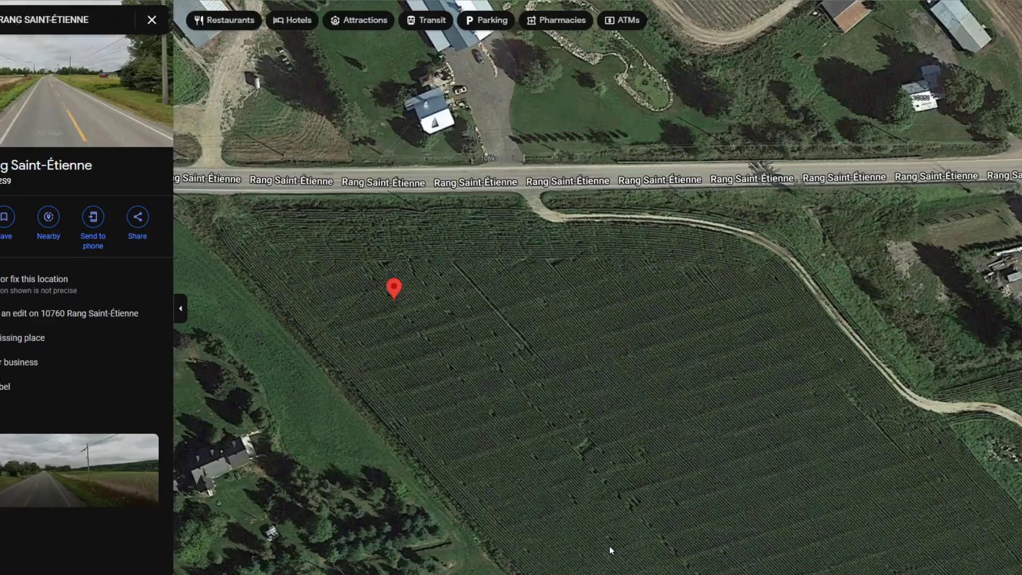